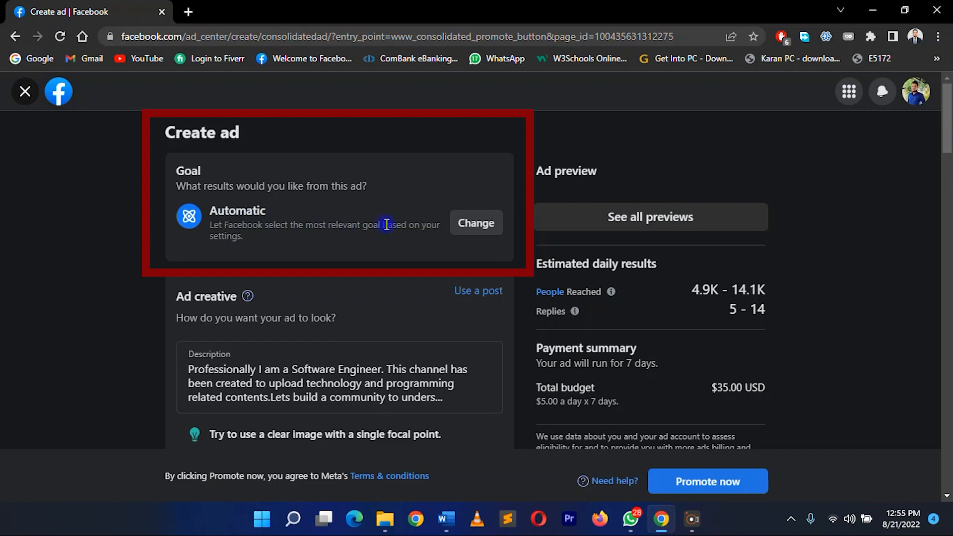
Change the ad goal to Get more website visitors and save it
{"action": "left_click", "coordinate": [475, 226]}
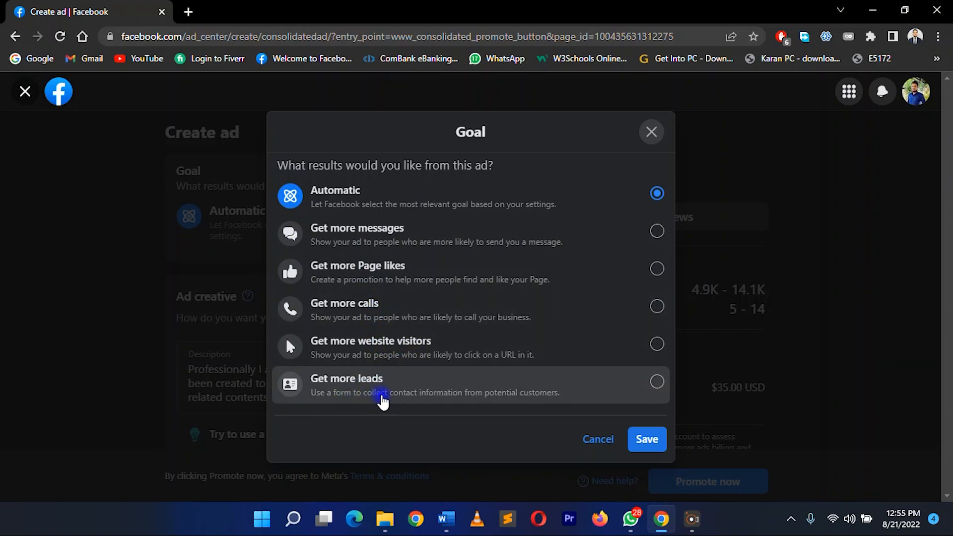
{"action": "left_click", "coordinate": [399, 275]}
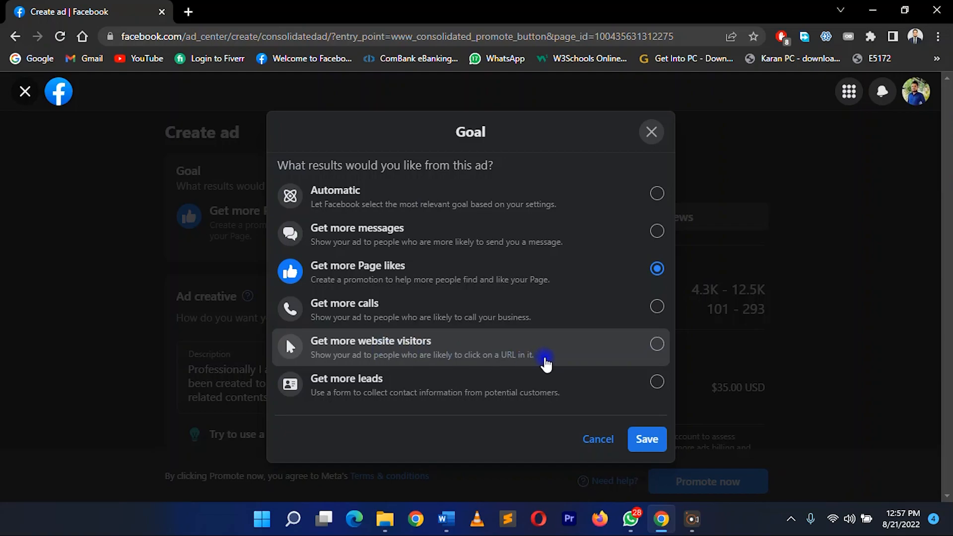
{"action": "left_click", "coordinate": [655, 347]}
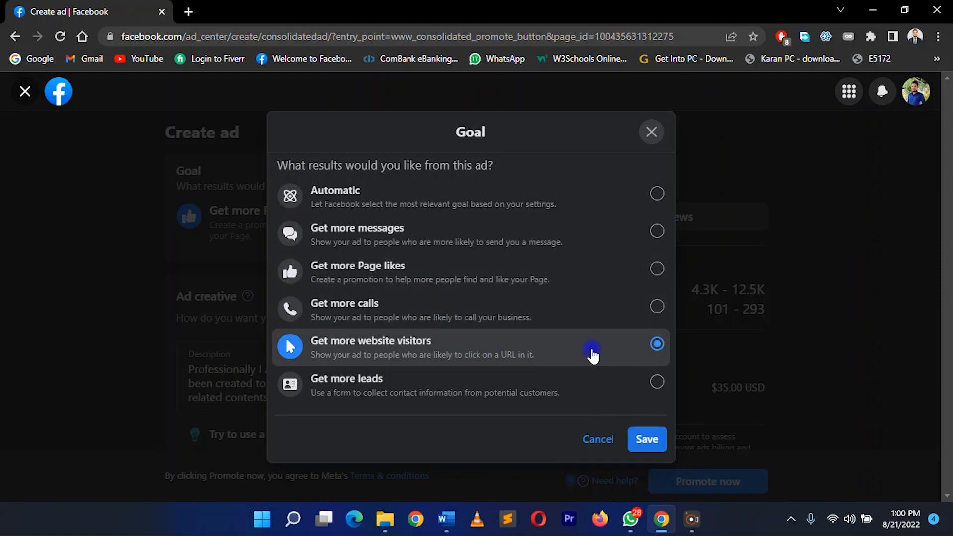
{"action": "left_click", "coordinate": [647, 440]}
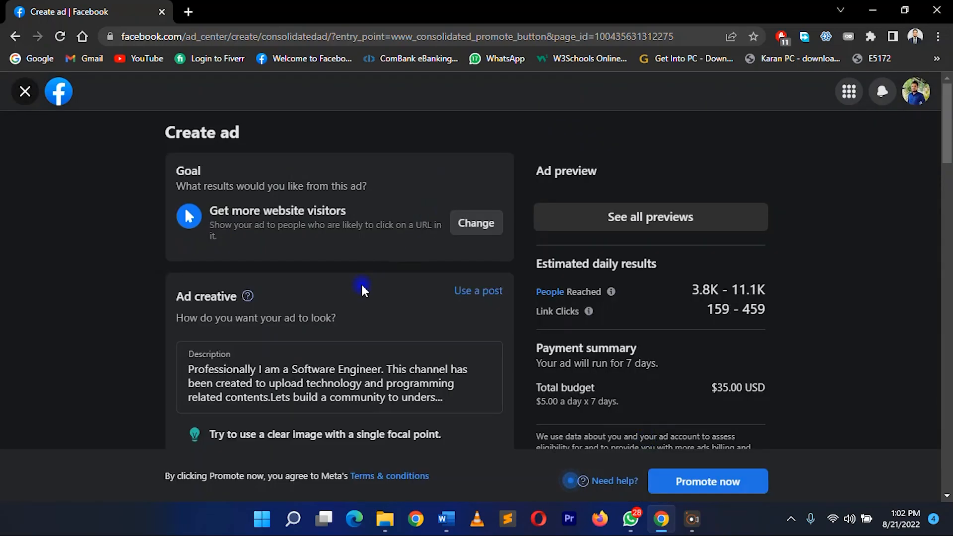
Review the ad creative section and browse the Page's existing Facebook posts without using one
{"action": "scroll", "coordinate": [364, 291], "scroll_direction": "down", "scroll_amount": 2}
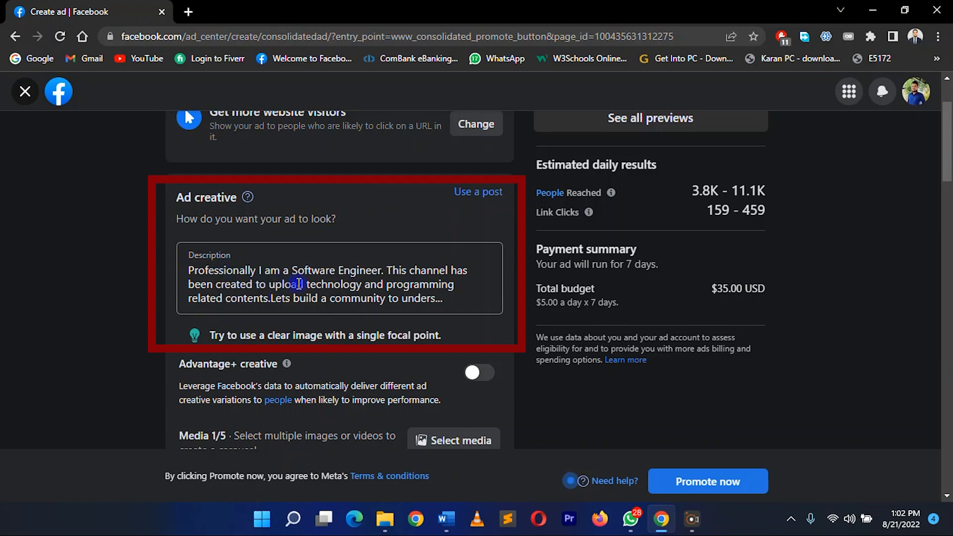
{"action": "scroll", "coordinate": [386, 282], "scroll_direction": "down", "scroll_amount": 4}
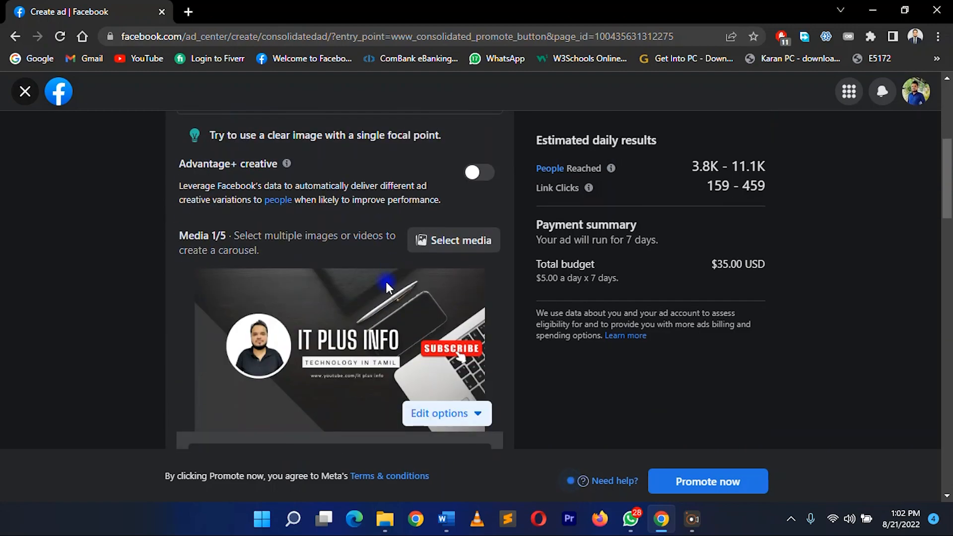
{"action": "scroll", "coordinate": [386, 282], "scroll_direction": "down", "scroll_amount": 2}
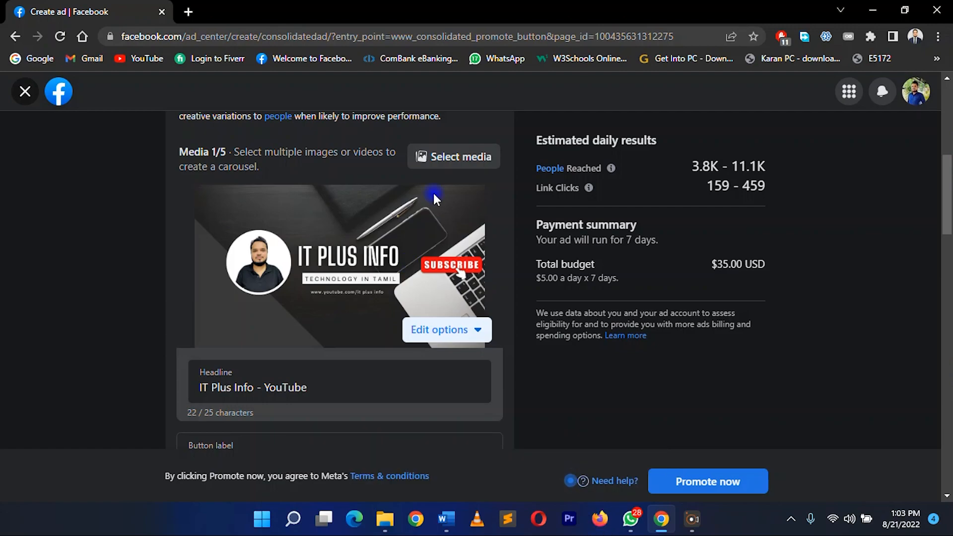
{"action": "scroll", "coordinate": [433, 192], "scroll_direction": "up", "scroll_amount": 3}
{"action": "scroll", "coordinate": [435, 196], "scroll_direction": "up", "scroll_amount": 4}
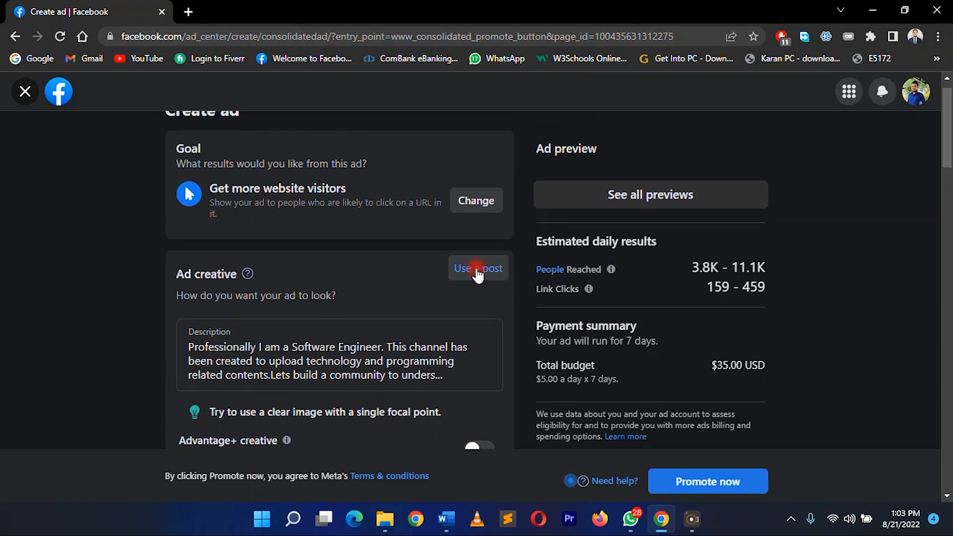
{"action": "left_click", "coordinate": [478, 272]}
{"action": "scroll", "coordinate": [505, 383], "scroll_direction": "down", "scroll_amount": 1}
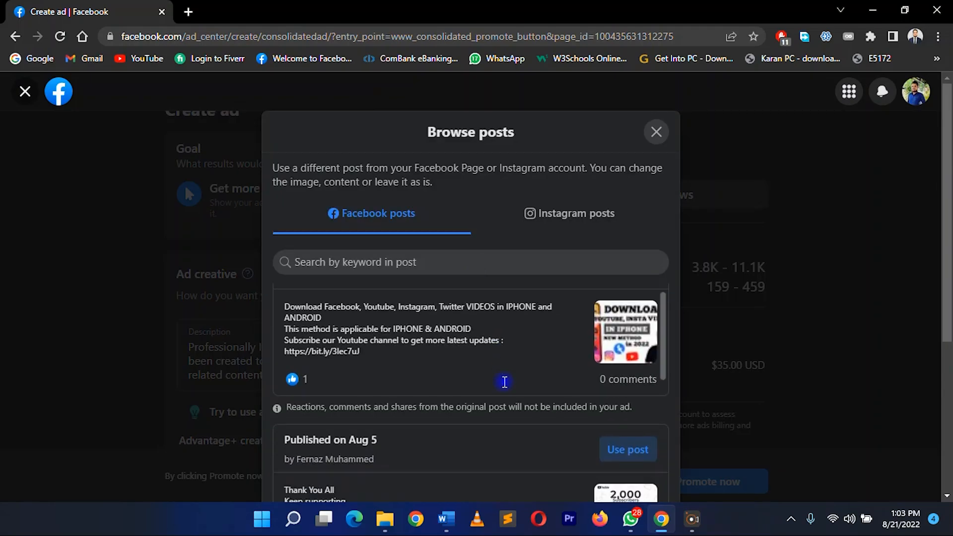
{"action": "scroll", "coordinate": [505, 382], "scroll_direction": "down", "scroll_amount": 8}
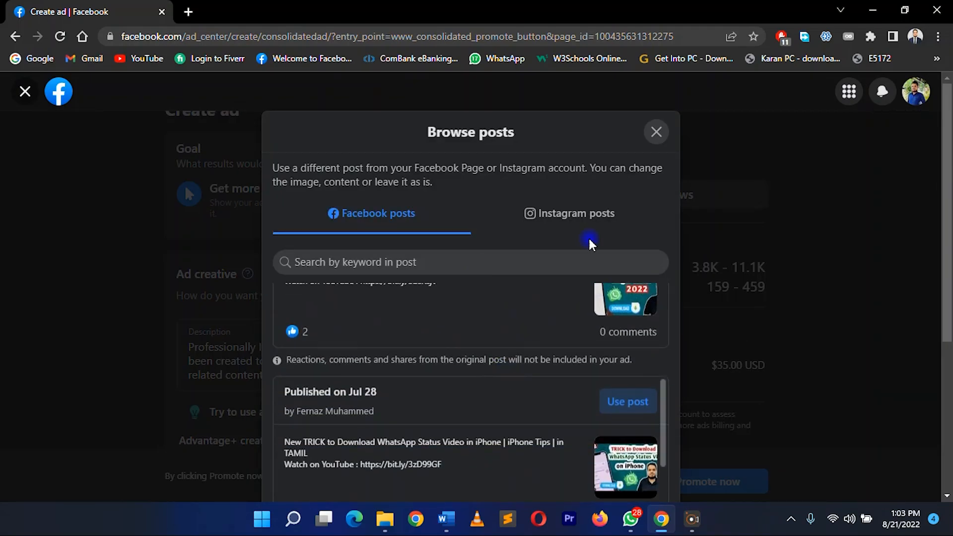
{"action": "left_click", "coordinate": [655, 133]}
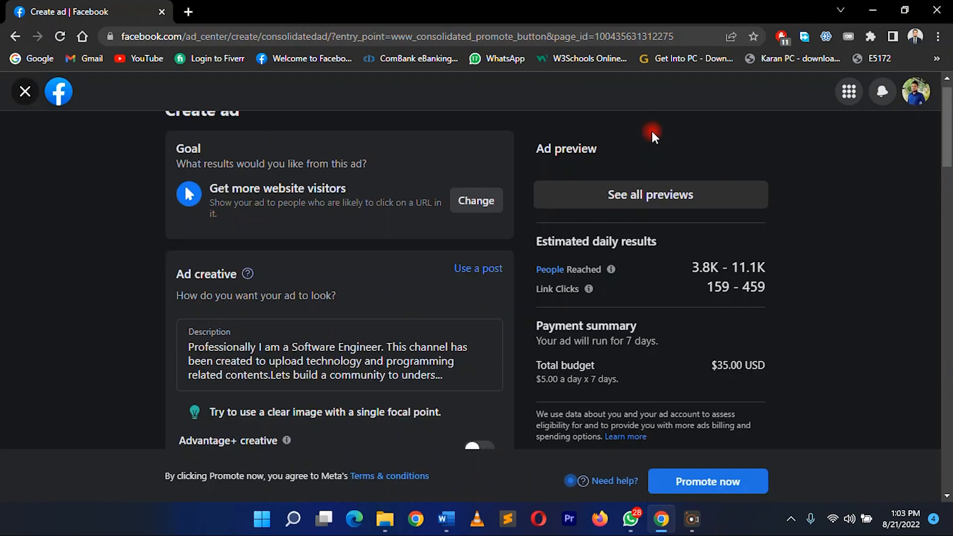
Add the 800 x 800 subscribers medal image dated Aug 04, 2022 from the Page's images to the ad media selection
{"action": "scroll", "coordinate": [342, 404], "scroll_direction": "down", "scroll_amount": 7}
{"action": "scroll", "coordinate": [342, 403], "scroll_direction": "up", "scroll_amount": 1}
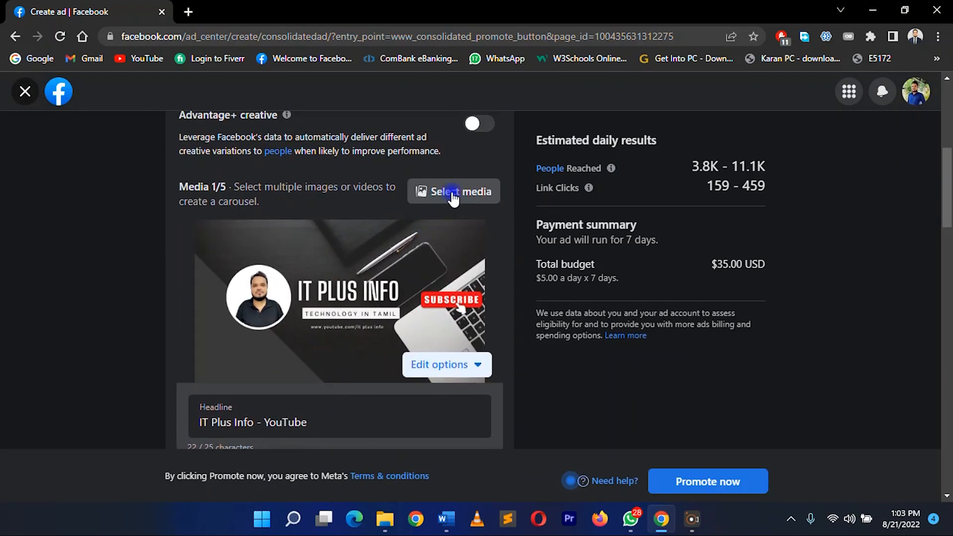
{"action": "left_click", "coordinate": [453, 194]}
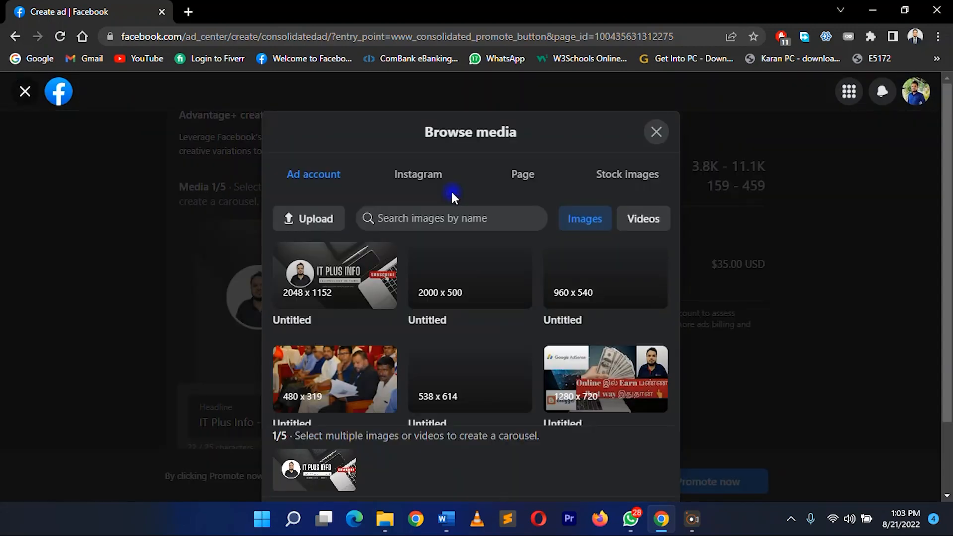
{"action": "left_click", "coordinate": [521, 172]}
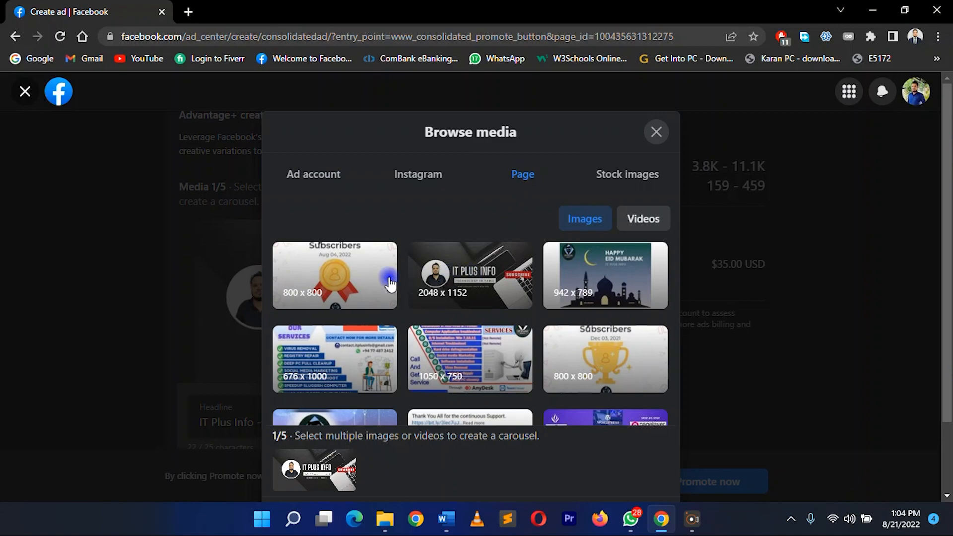
{"action": "left_click", "coordinate": [347, 280]}
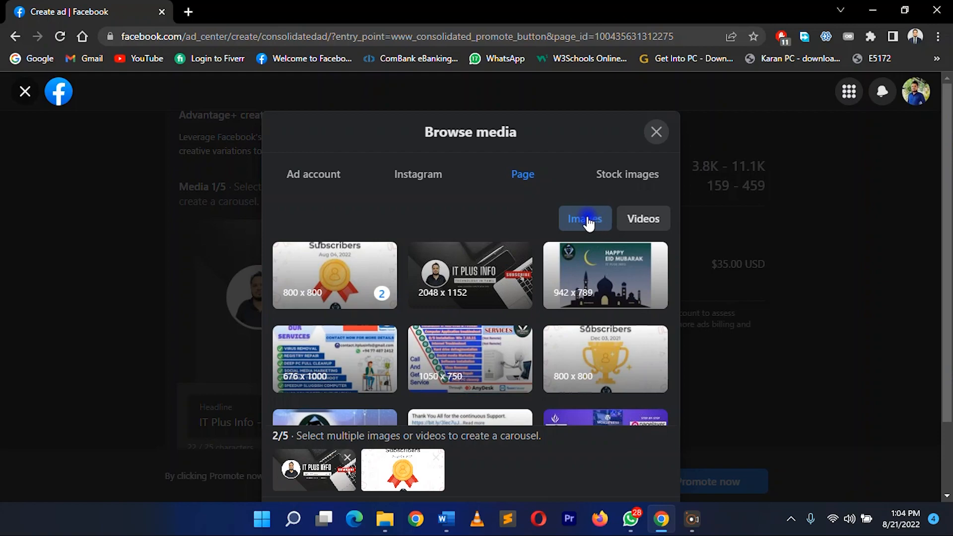
{"action": "left_click", "coordinate": [642, 219]}
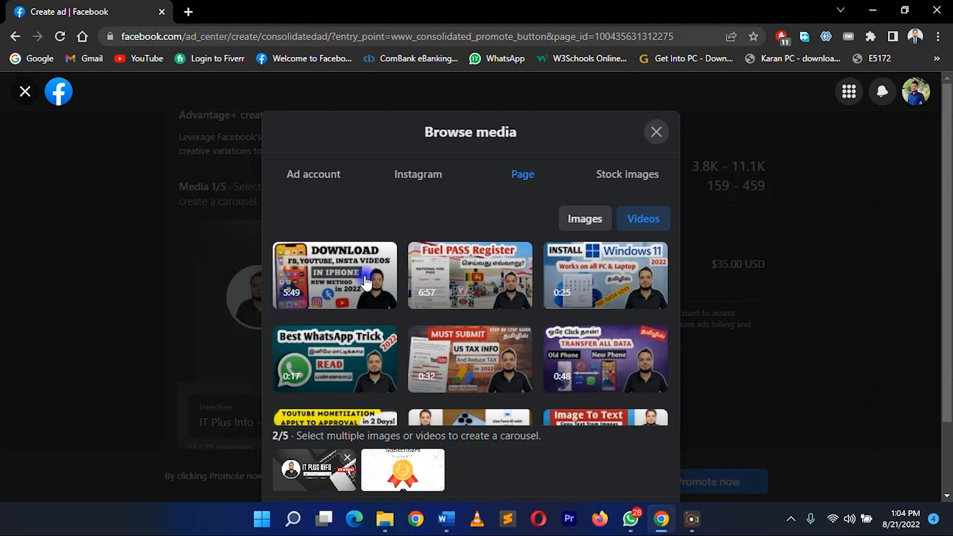
{"action": "scroll", "coordinate": [471, 337], "scroll_direction": "down", "scroll_amount": 2}
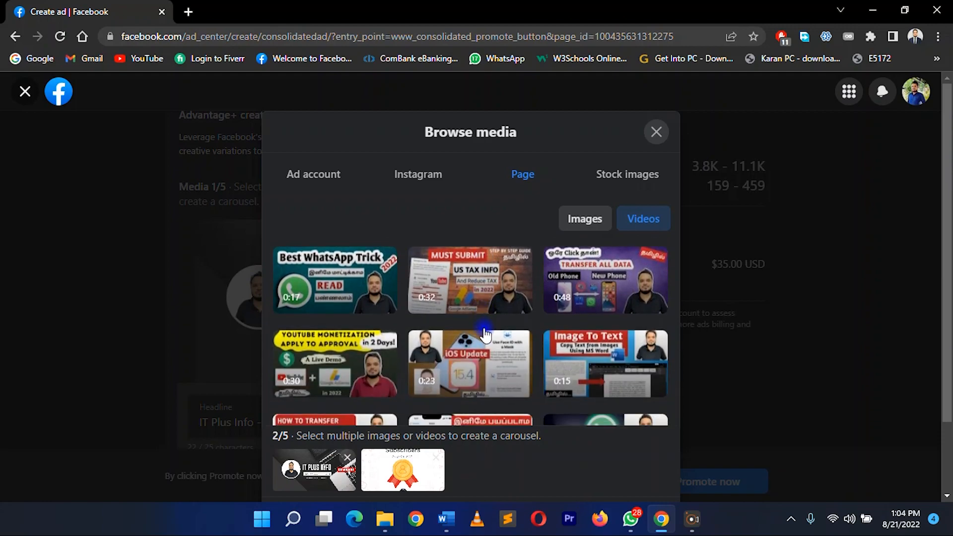
{"action": "scroll", "coordinate": [427, 364], "scroll_direction": "down", "scroll_amount": 3}
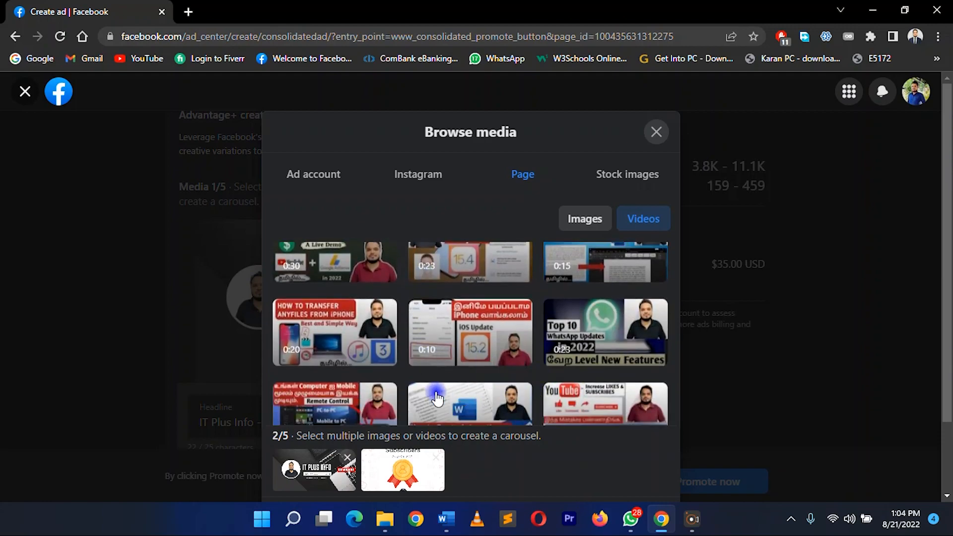
{"action": "left_click", "coordinate": [331, 354]}
{"action": "scroll", "coordinate": [602, 277], "scroll_direction": "up", "scroll_amount": 3}
{"action": "left_click", "coordinate": [602, 277]}
{"action": "scroll", "coordinate": [602, 277], "scroll_direction": "up", "scroll_amount": 2}
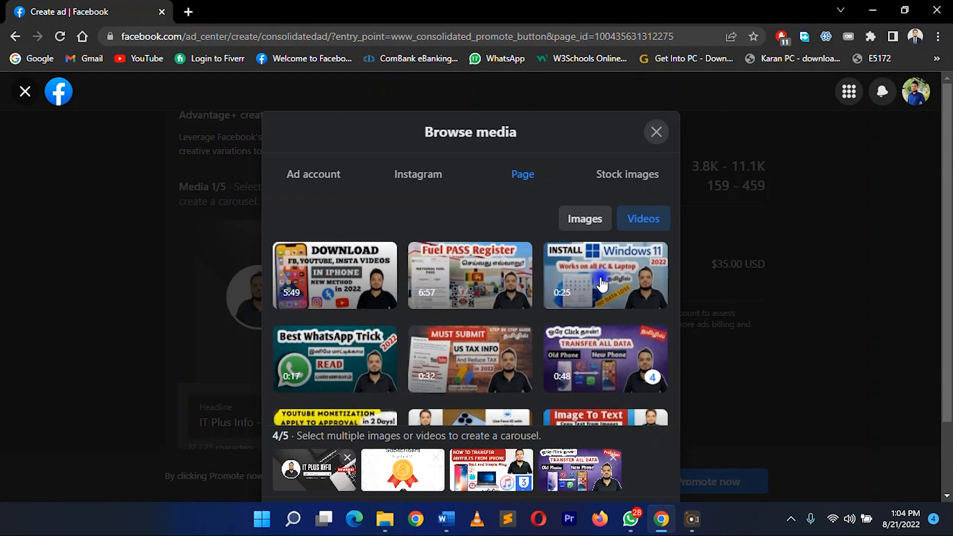
{"action": "left_click", "coordinate": [583, 273]}
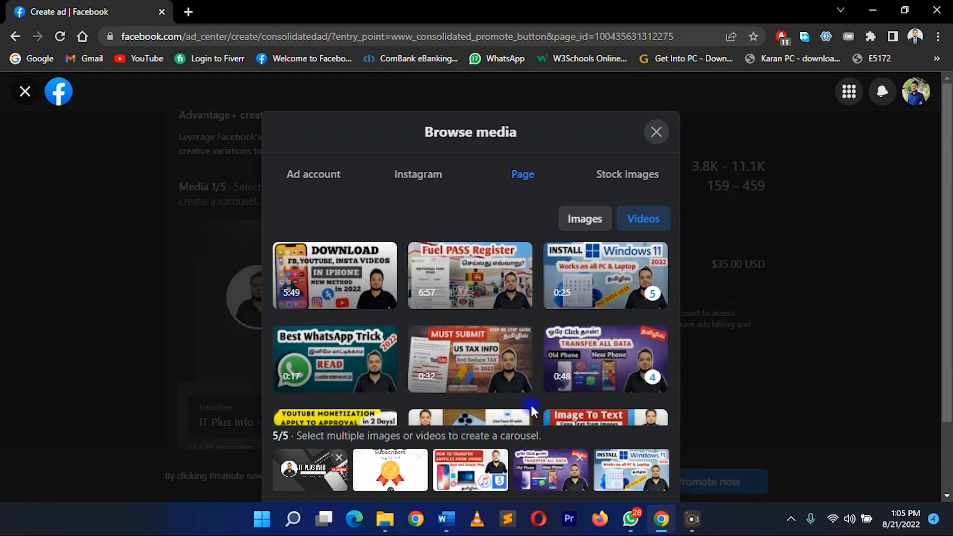
{"action": "scroll", "coordinate": [513, 462], "scroll_direction": "down", "scroll_amount": 2}
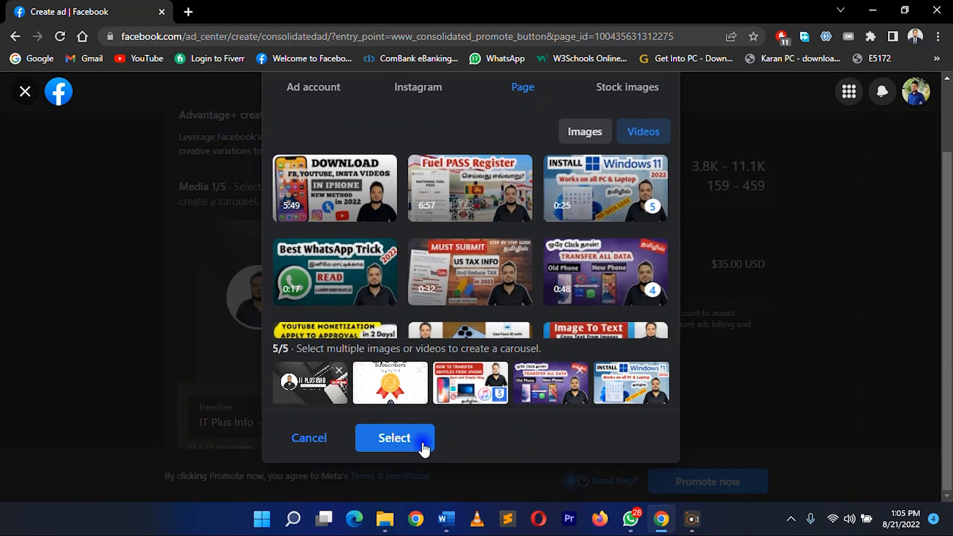
{"action": "left_click", "coordinate": [406, 439]}
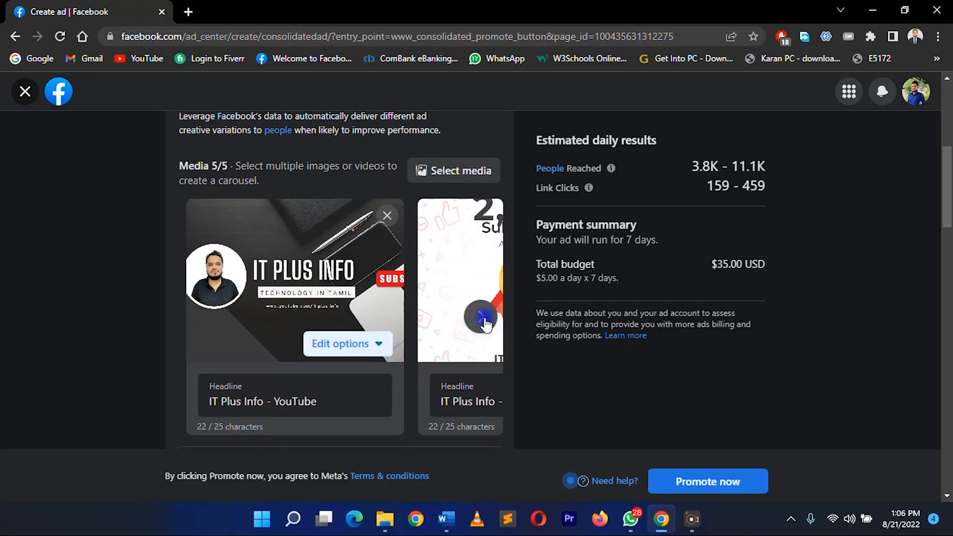
Look through the carousel cards up to the last one and return to the first
{"action": "left_click", "coordinate": [482, 320]}
{"action": "left_click", "coordinate": [482, 320]}
{"action": "left_click", "coordinate": [483, 320]}
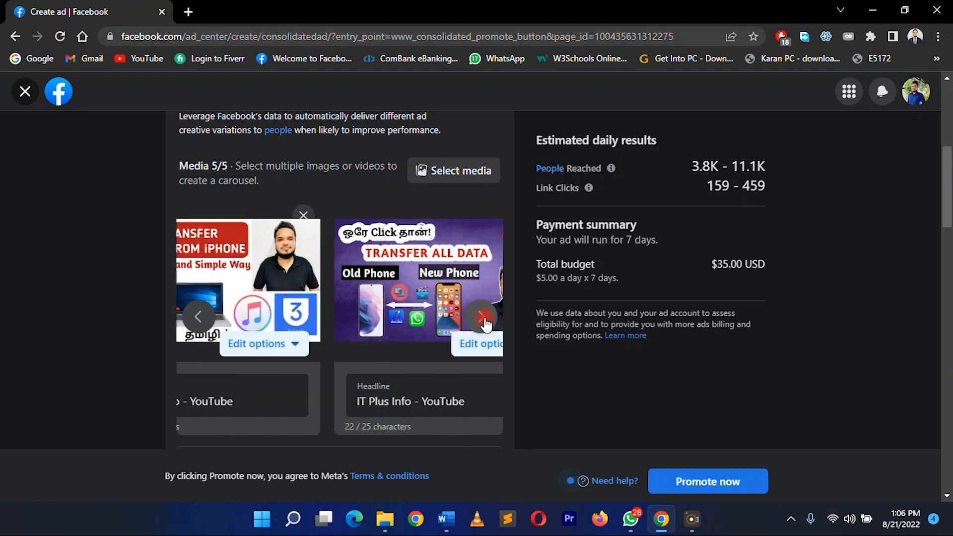
{"action": "left_click", "coordinate": [482, 321]}
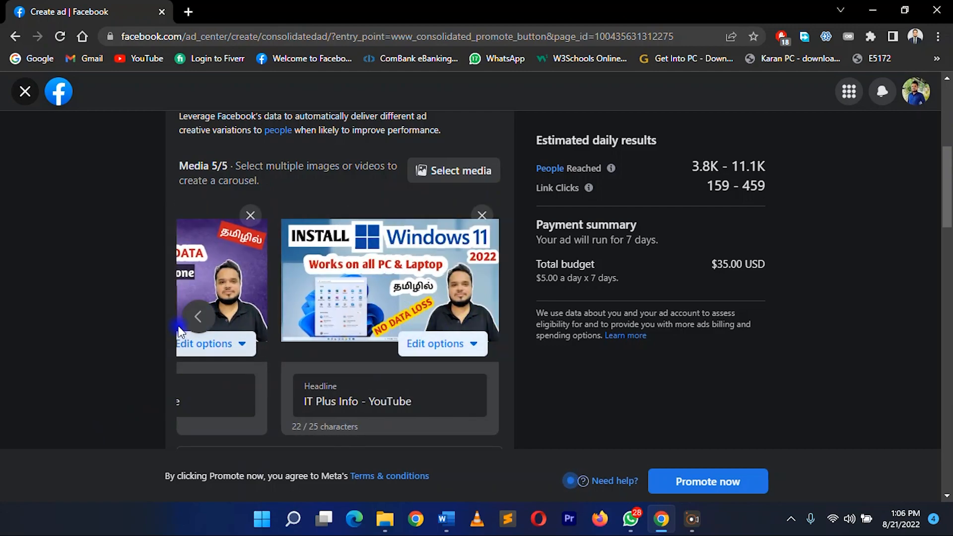
{"action": "left_click", "coordinate": [194, 318]}
{"action": "left_click", "coordinate": [195, 318]}
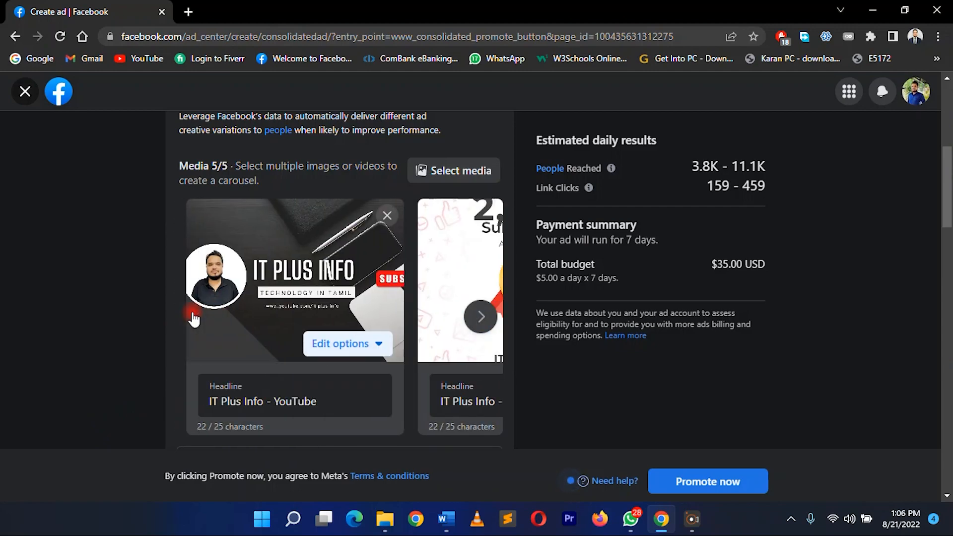
Set the ad's button label to Watch more
{"action": "scroll", "coordinate": [421, 297], "scroll_direction": "down", "scroll_amount": 5}
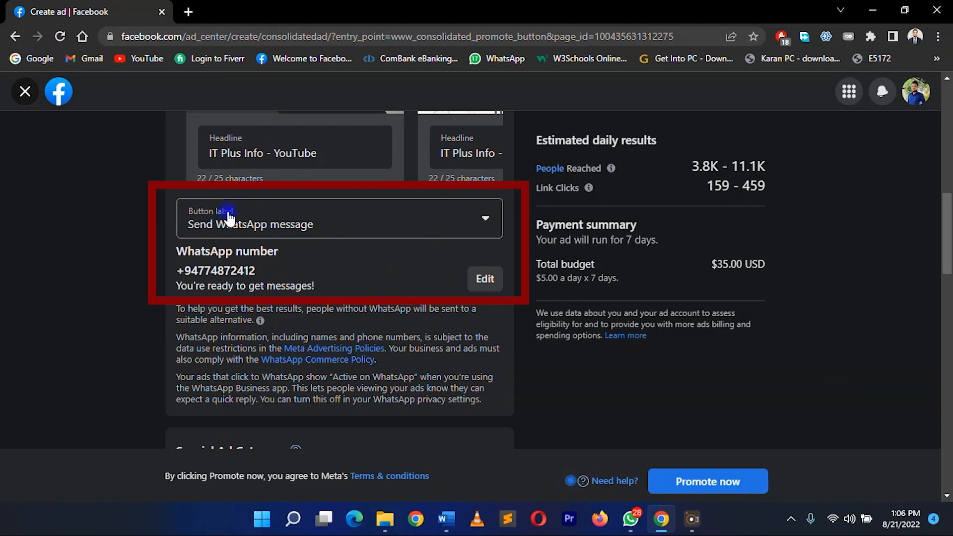
{"action": "left_click", "coordinate": [383, 215]}
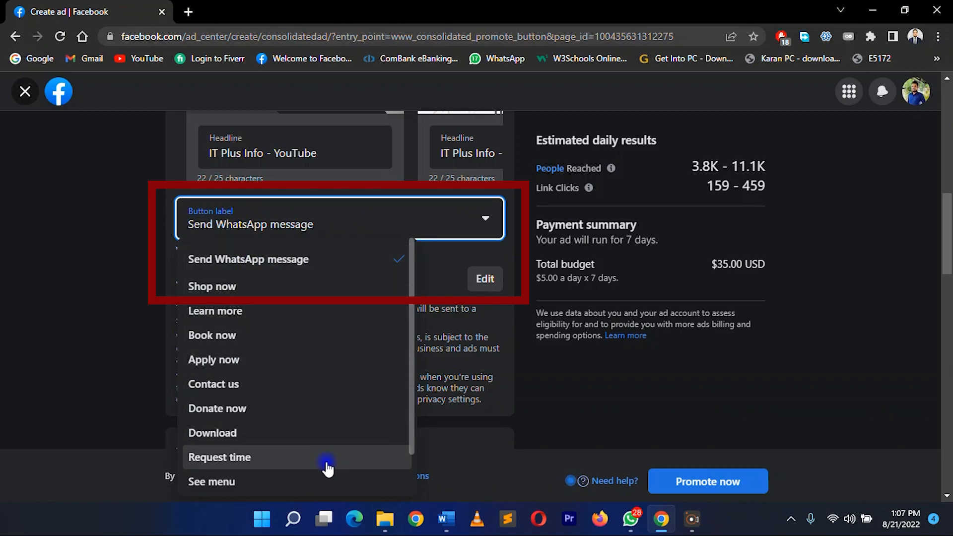
{"action": "scroll", "coordinate": [327, 465], "scroll_direction": "down", "scroll_amount": 2}
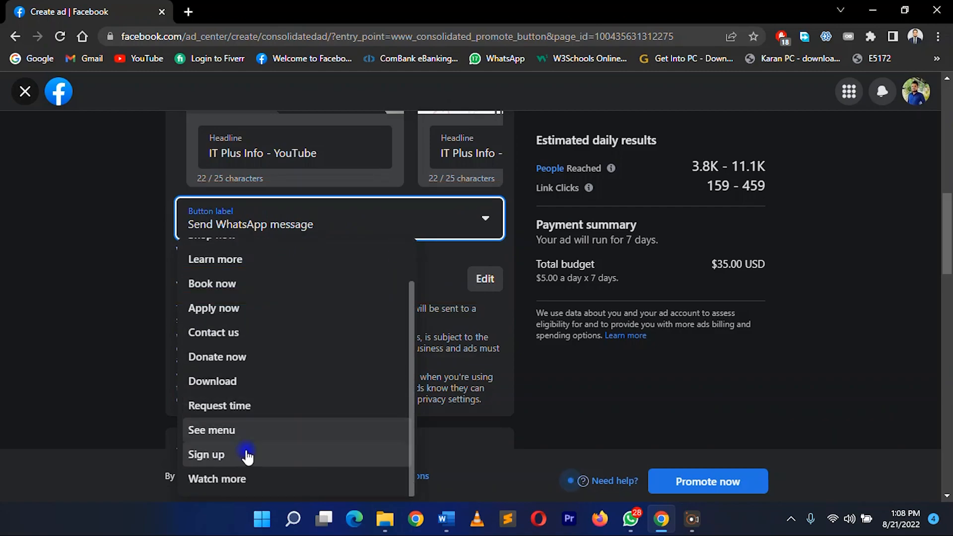
{"action": "left_click", "coordinate": [240, 481]}
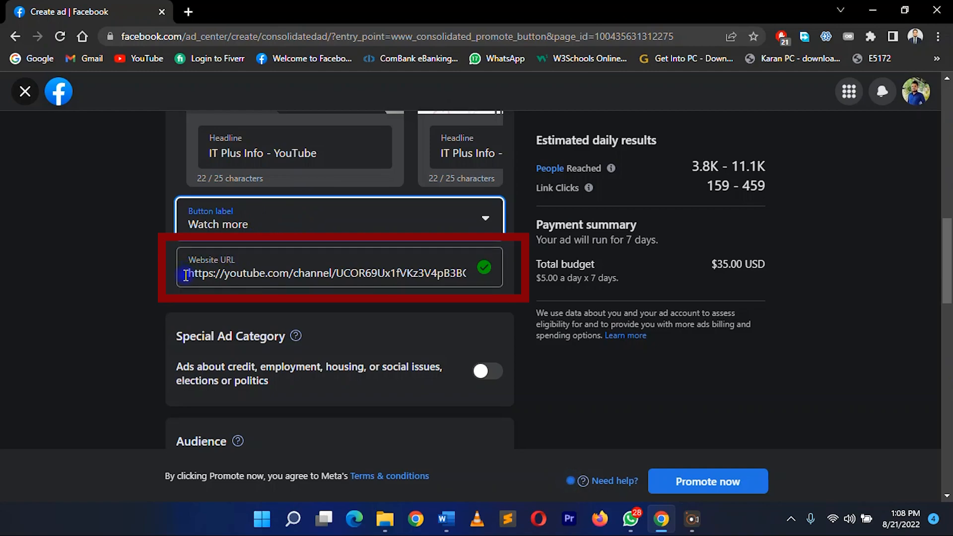
Compare the audience options and choose People who like your Page and people similar to them
{"action": "scroll", "coordinate": [295, 304], "scroll_direction": "down", "scroll_amount": 6}
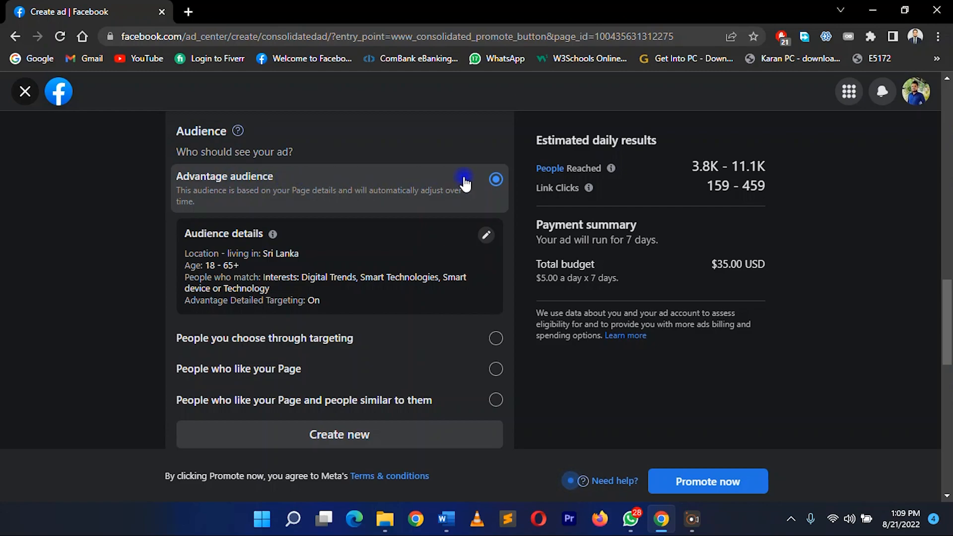
{"action": "left_click", "coordinate": [361, 188]}
{"action": "scroll", "coordinate": [361, 249], "scroll_direction": "down", "scroll_amount": 2}
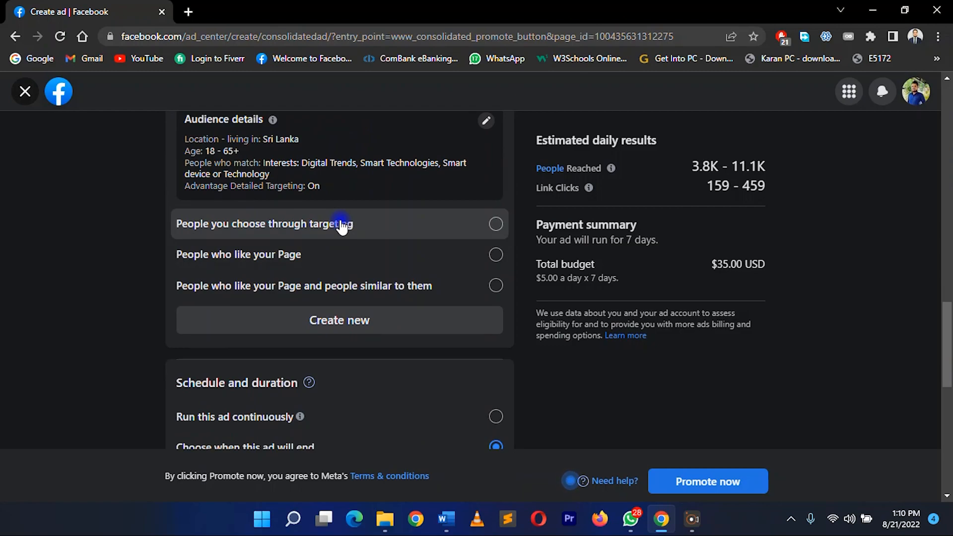
{"action": "left_click", "coordinate": [496, 225]}
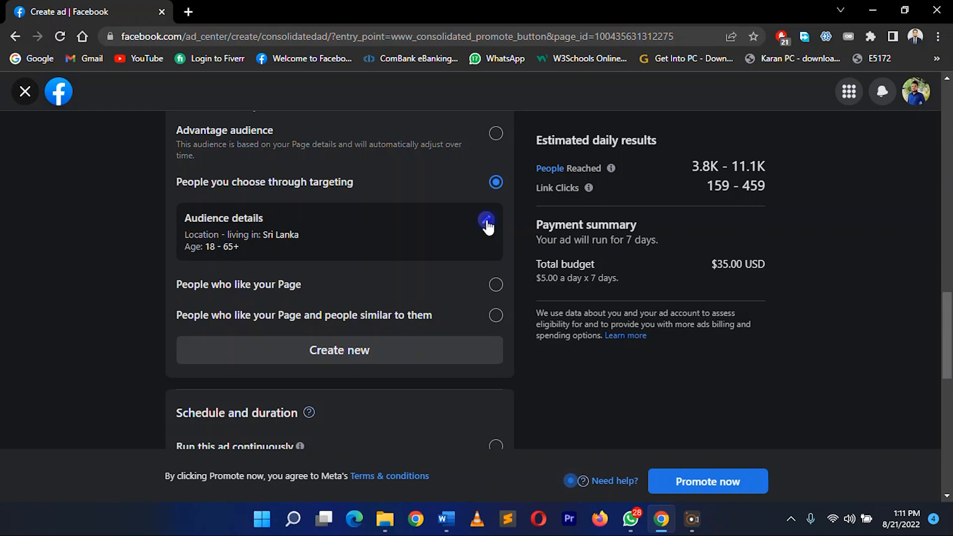
{"action": "left_click", "coordinate": [494, 285]}
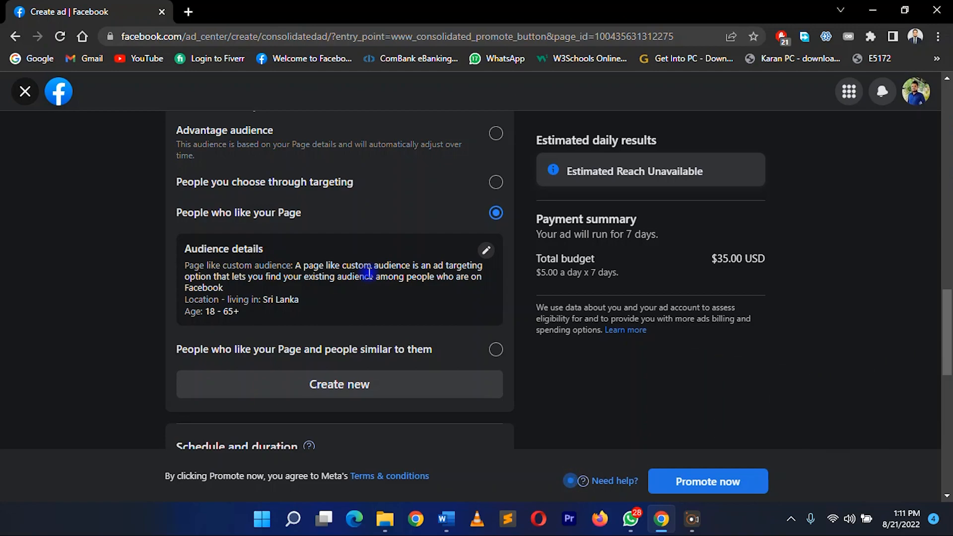
{"action": "scroll", "coordinate": [405, 300], "scroll_direction": "down", "scroll_amount": 1}
{"action": "scroll", "coordinate": [403, 300], "scroll_direction": "down", "scroll_amount": 1}
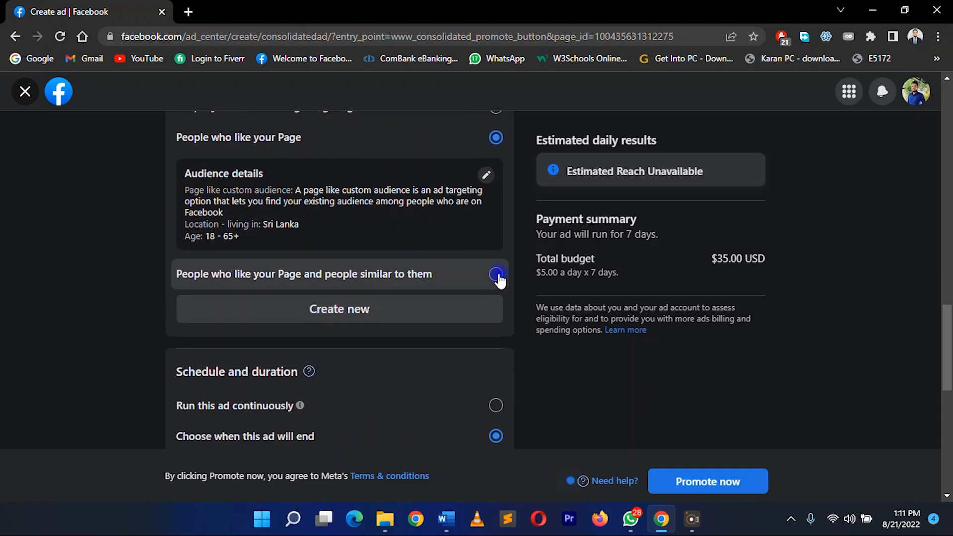
{"action": "left_click", "coordinate": [497, 274]}
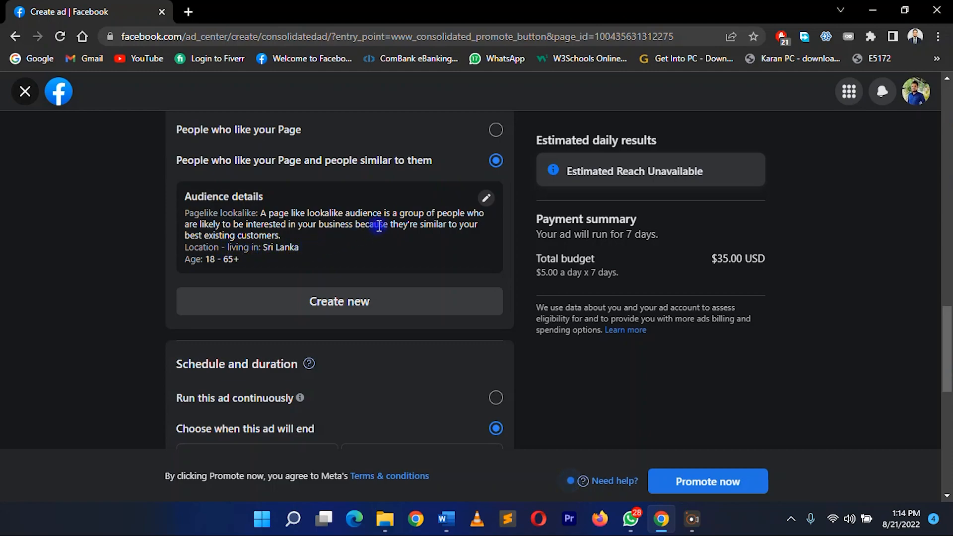
Add India to the locations of the page-like lookalike audience and save the audience
{"action": "left_click", "coordinate": [487, 198]}
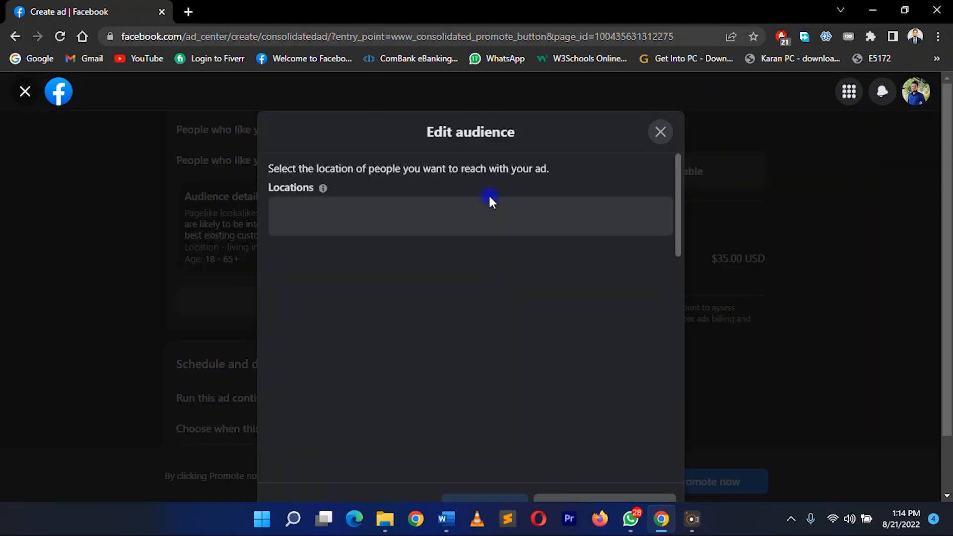
{"action": "left_click", "coordinate": [329, 224]}
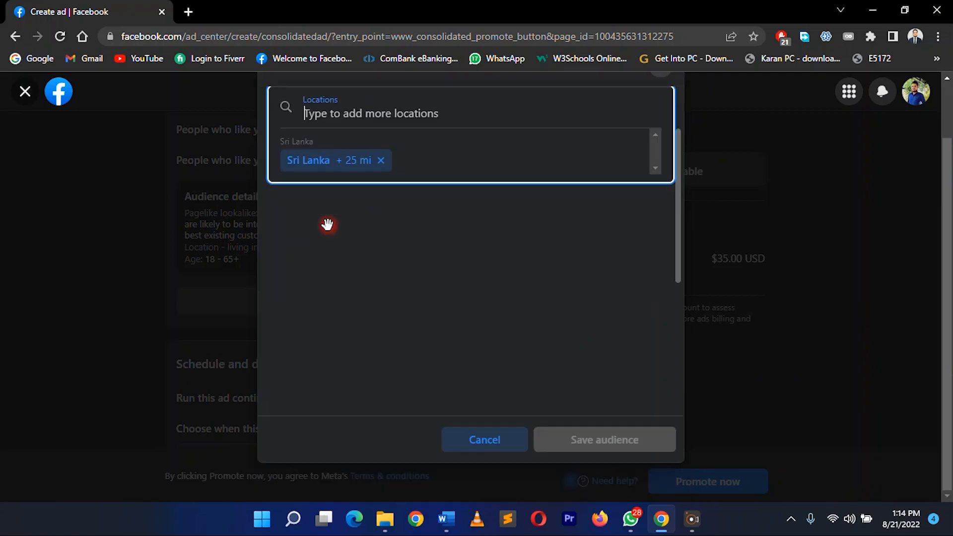
{"action": "type", "text": "i"}
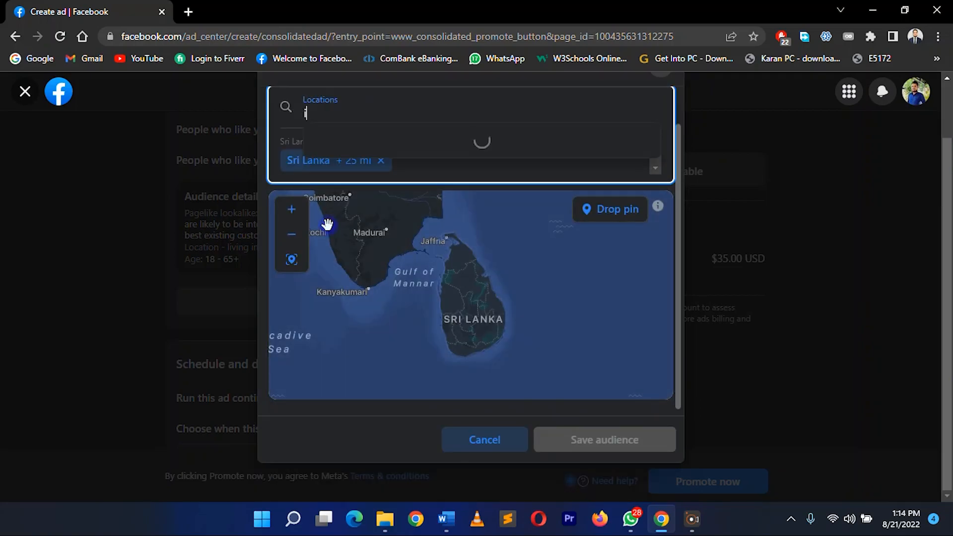
{"action": "type", "text": "ndia"}
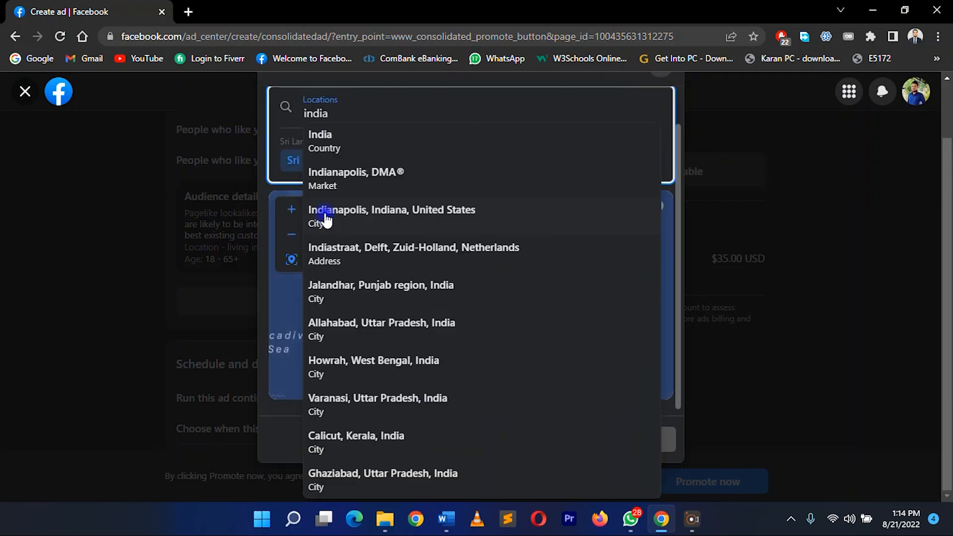
{"action": "left_click", "coordinate": [329, 142]}
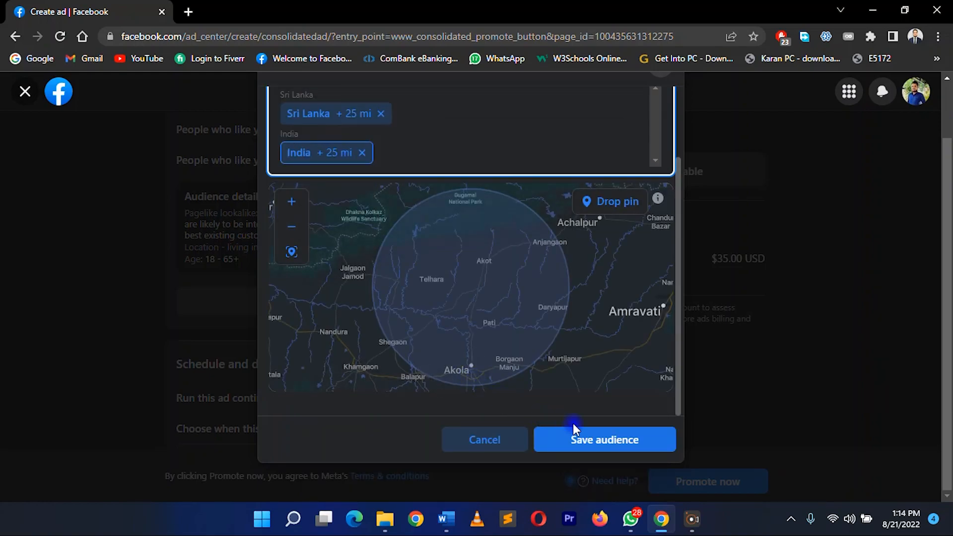
{"action": "left_click", "coordinate": [639, 443]}
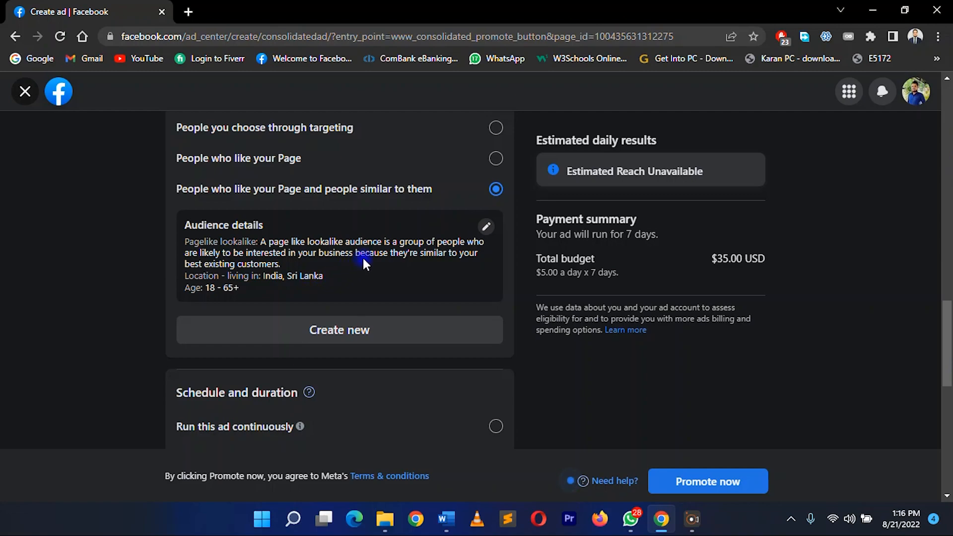
Set the ad's duration to 1 day and its daily budget to $1.00
{"action": "scroll", "coordinate": [374, 275], "scroll_direction": "down", "scroll_amount": 4}
{"action": "scroll", "coordinate": [374, 276], "scroll_direction": "down", "scroll_amount": 1}
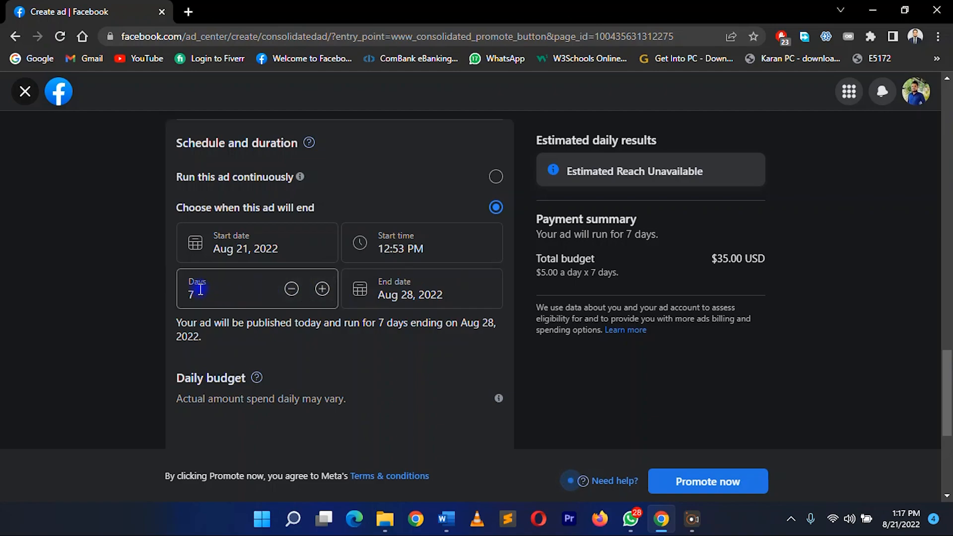
{"action": "left_click_drag", "start_coordinate": [195, 296], "coordinate": [180, 298]}
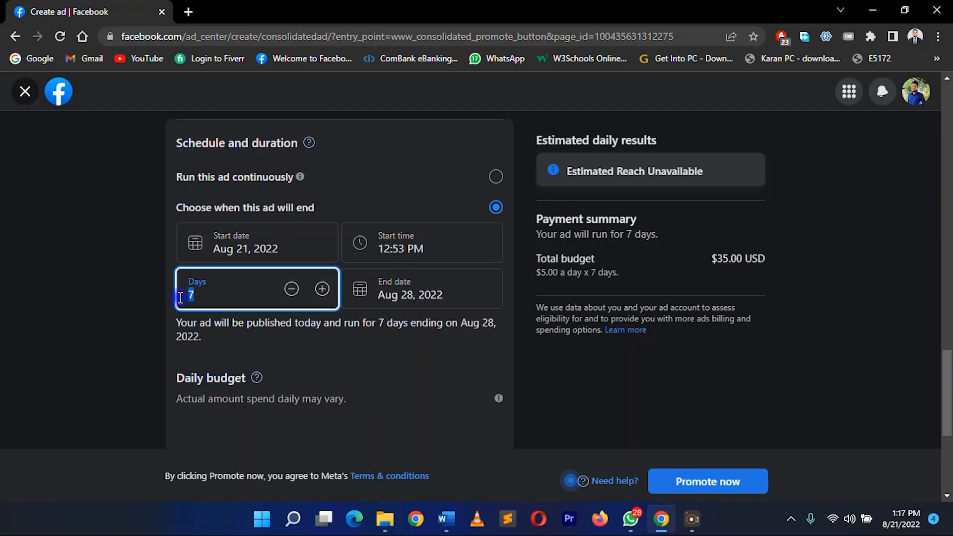
{"action": "type", "text": "1"}
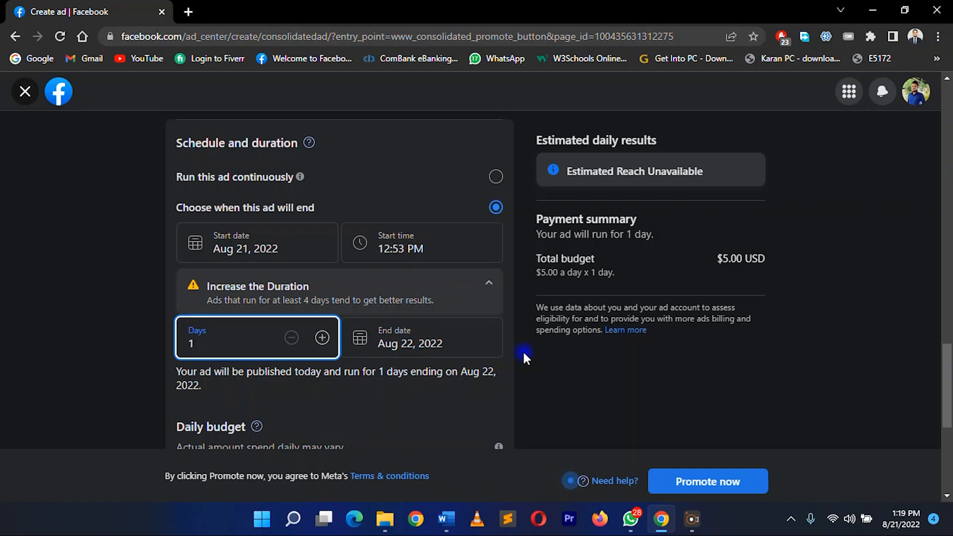
{"action": "scroll", "coordinate": [523, 350], "scroll_direction": "down", "scroll_amount": 5}
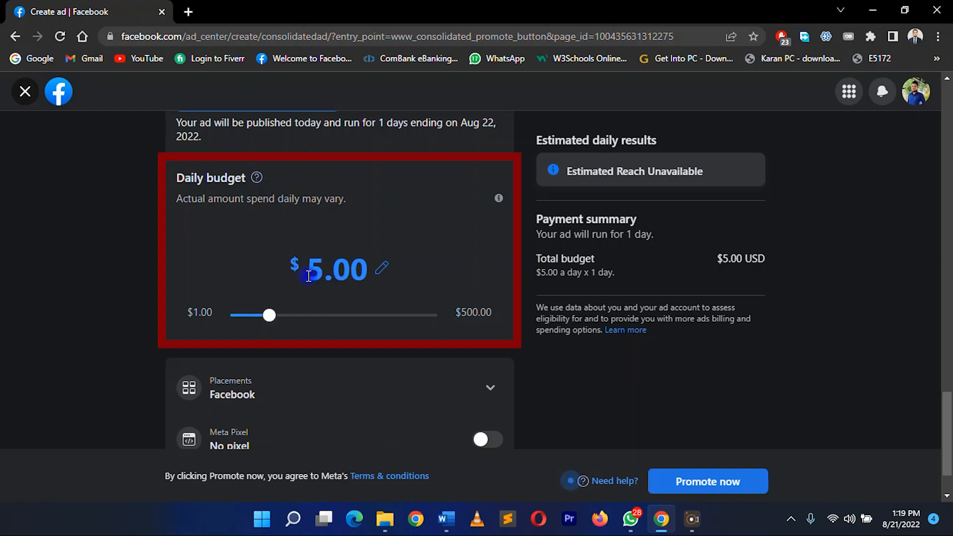
{"action": "left_click_drag", "start_coordinate": [269, 315], "coordinate": [220, 322]}
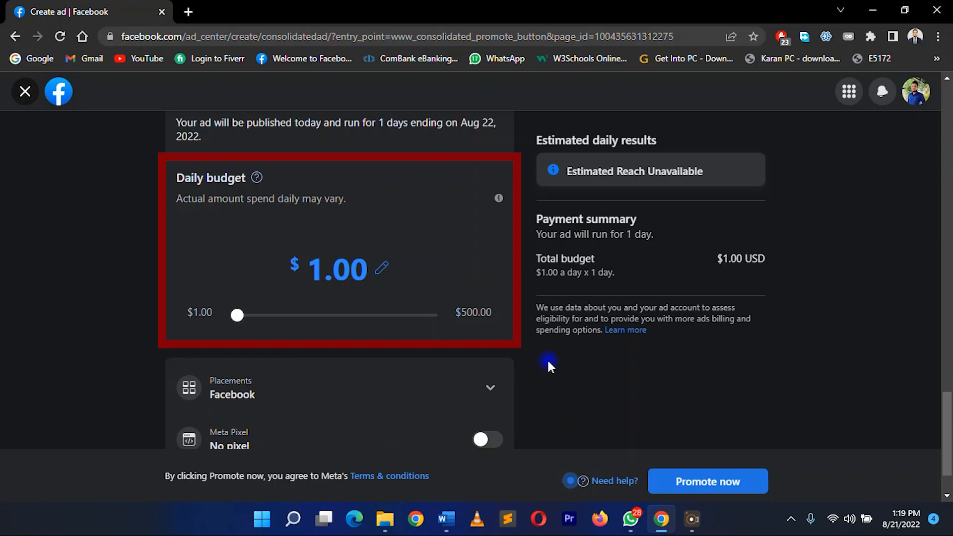
Review the platforms available for the ad's placements, leaving only Facebook selected
{"action": "scroll", "coordinate": [547, 359], "scroll_direction": "down", "scroll_amount": 2}
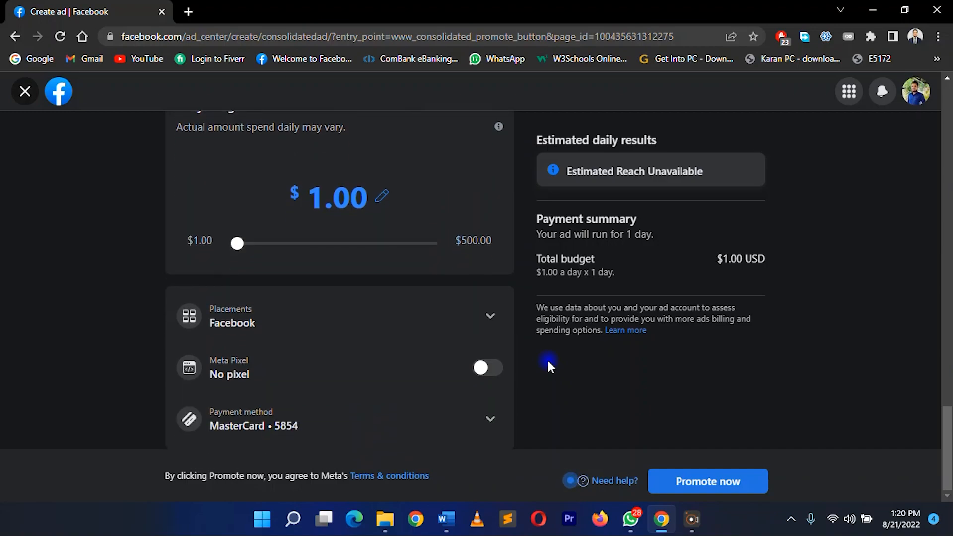
{"action": "left_click", "coordinate": [490, 318]}
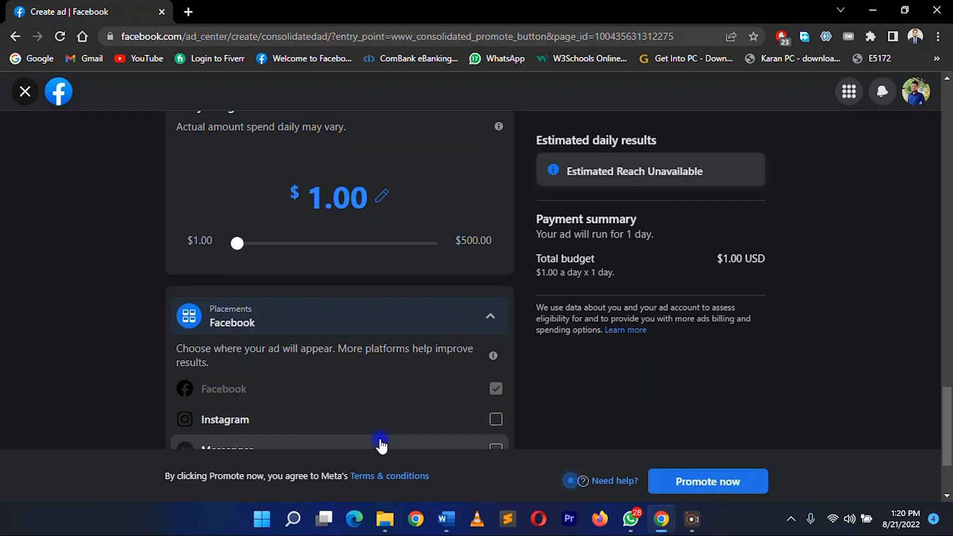
{"action": "scroll", "coordinate": [382, 443], "scroll_direction": "down", "scroll_amount": 2}
{"action": "scroll", "coordinate": [381, 446], "scroll_direction": "down", "scroll_amount": 1}
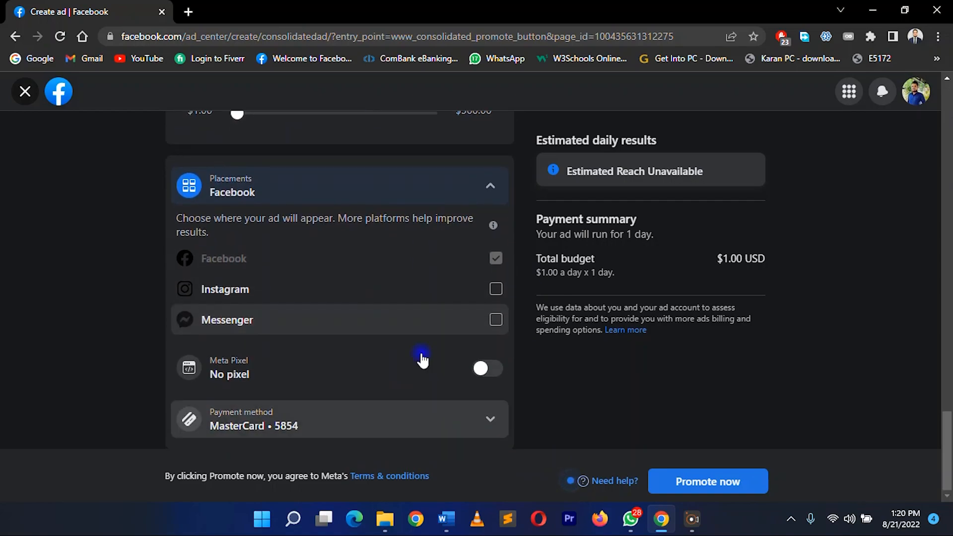
{"action": "left_click", "coordinate": [489, 188]}
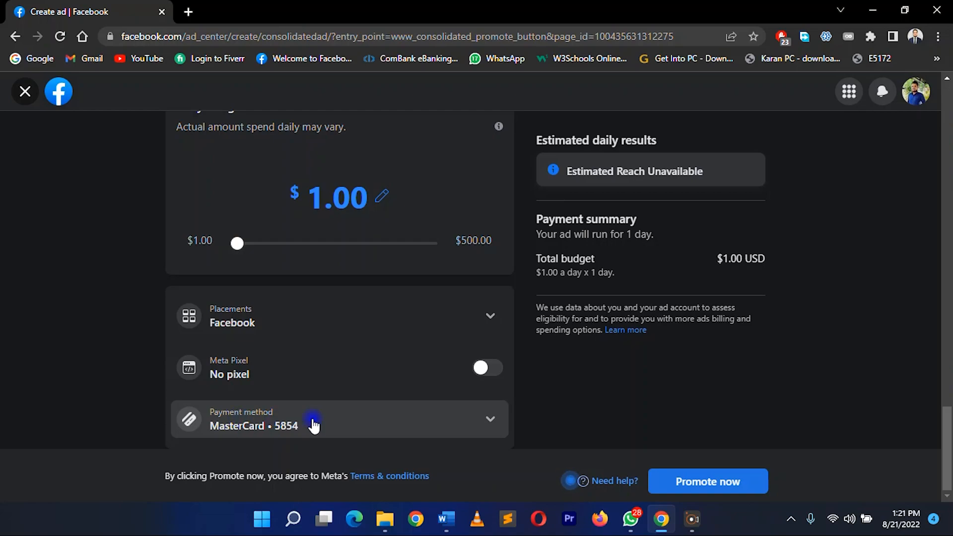
Check all previews of the ad, looking through the Desktop Feed version, and close them
{"action": "scroll", "coordinate": [603, 392], "scroll_direction": "up", "scroll_amount": 5}
{"action": "scroll", "coordinate": [603, 397], "scroll_direction": "up", "scroll_amount": 10}
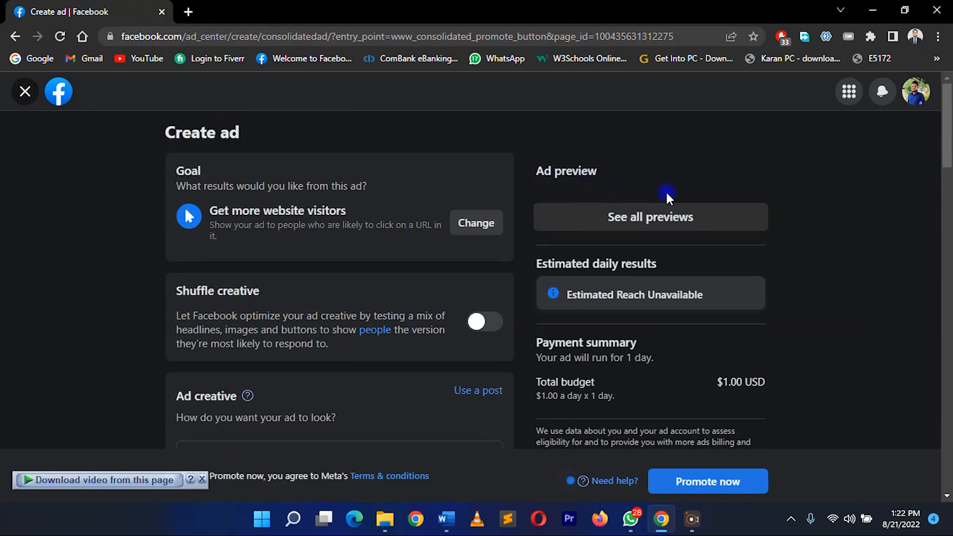
{"action": "left_click", "coordinate": [666, 226]}
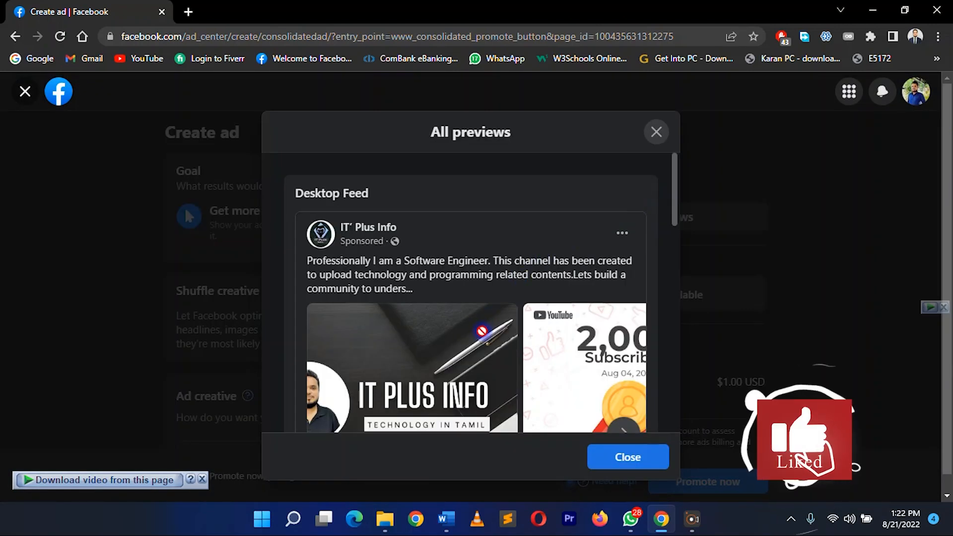
{"action": "scroll", "coordinate": [482, 331], "scroll_direction": "down", "scroll_amount": 1}
{"action": "scroll", "coordinate": [482, 331], "scroll_direction": "down", "scroll_amount": 4}
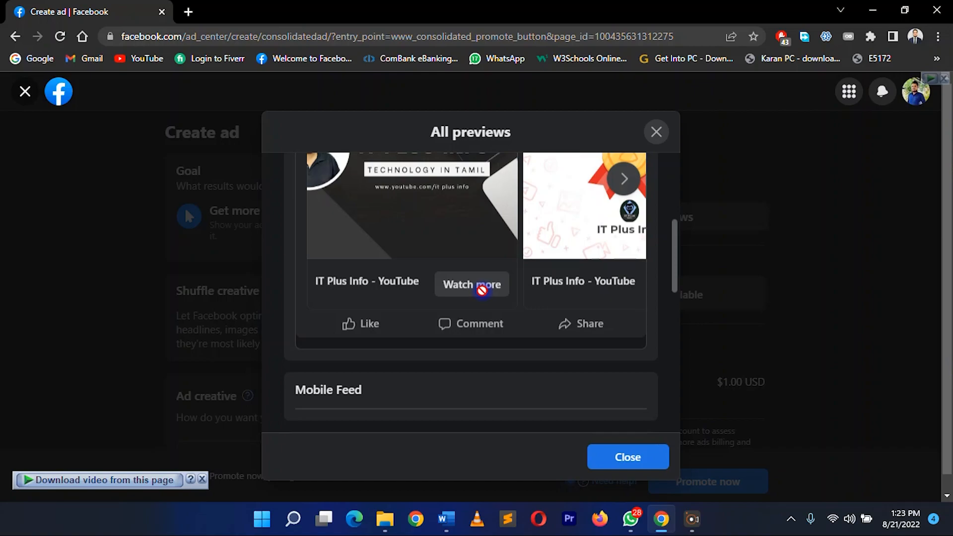
{"action": "left_click", "coordinate": [596, 459]}
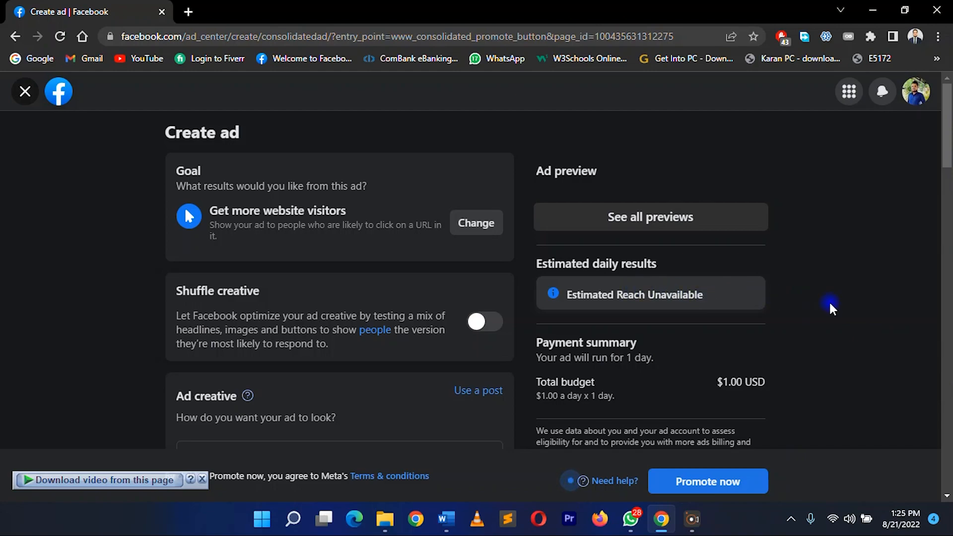
Look over the ad's creative and payment summary once more and promote the ad
{"action": "scroll", "coordinate": [841, 281], "scroll_direction": "down", "scroll_amount": 3}
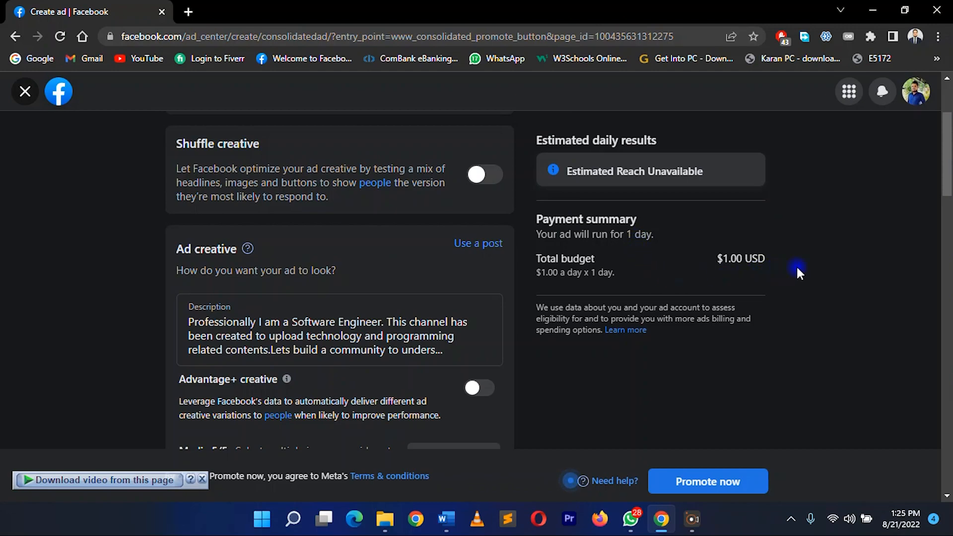
{"action": "scroll", "coordinate": [818, 287], "scroll_direction": "down", "scroll_amount": 3}
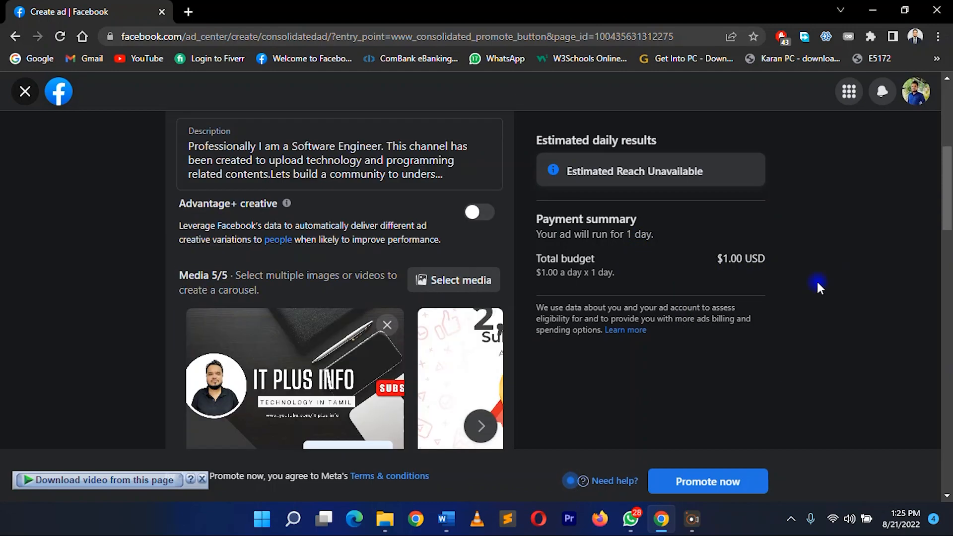
{"action": "left_click", "coordinate": [706, 485]}
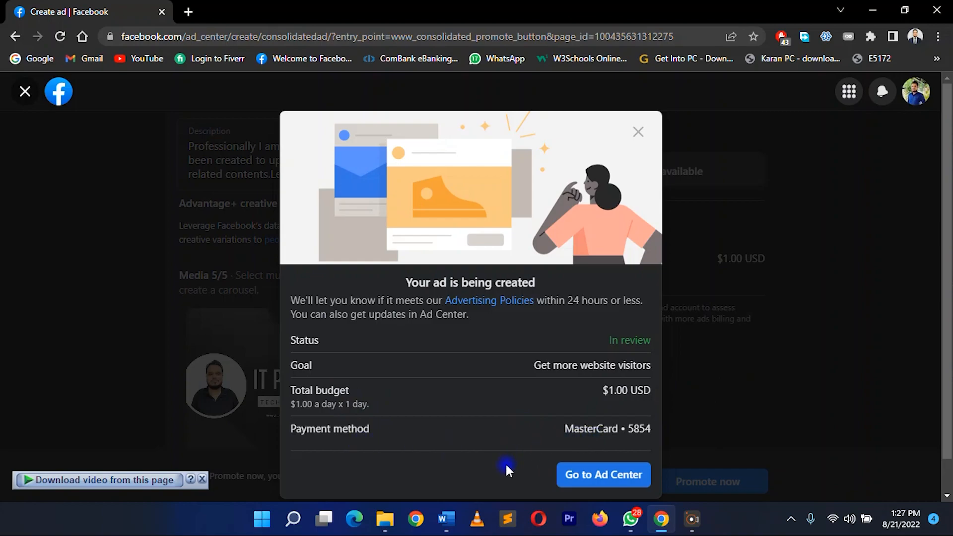
Go to Ad Center and look through the Page's ads, including the new Website visitors ad
{"action": "left_click", "coordinate": [619, 476]}
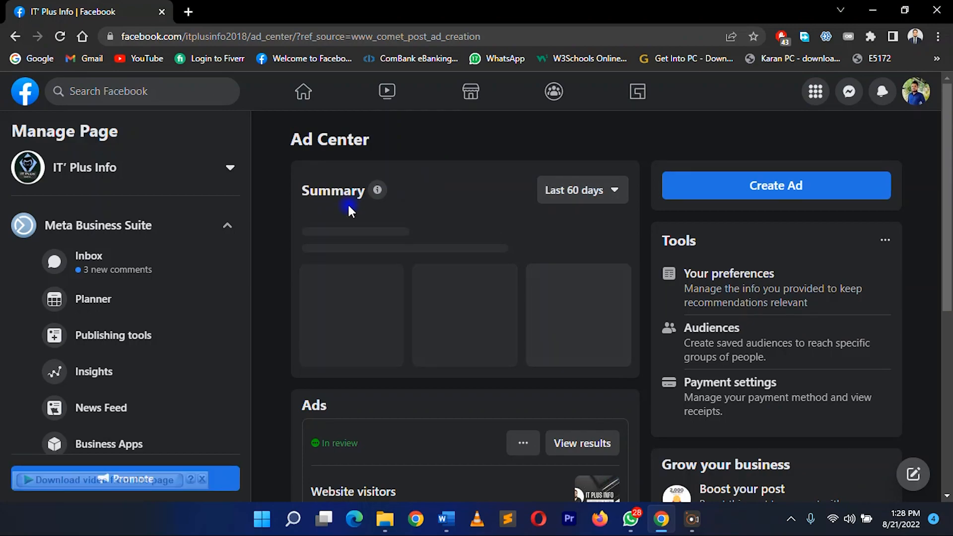
{"action": "scroll", "coordinate": [304, 378], "scroll_direction": "down", "scroll_amount": 4}
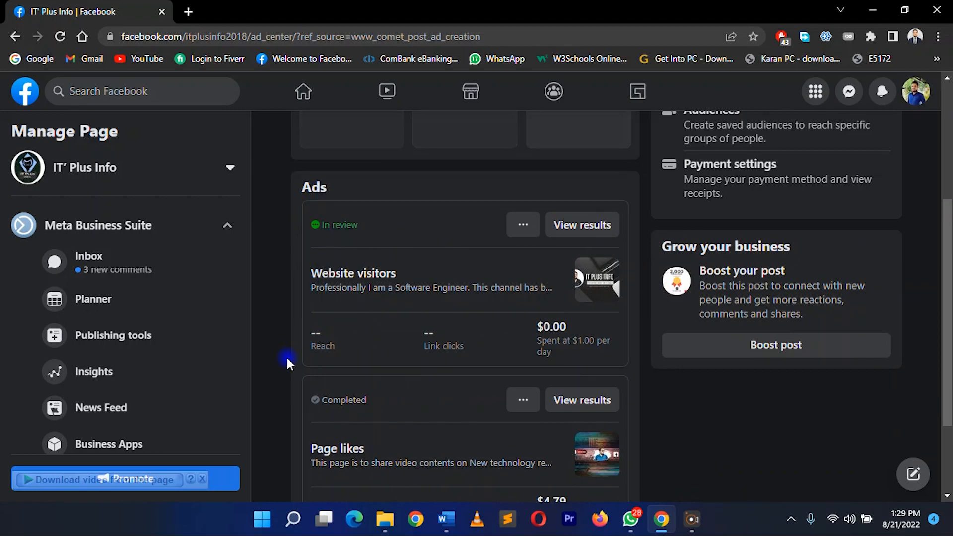
{"action": "scroll", "coordinate": [288, 360], "scroll_direction": "down", "scroll_amount": 3}
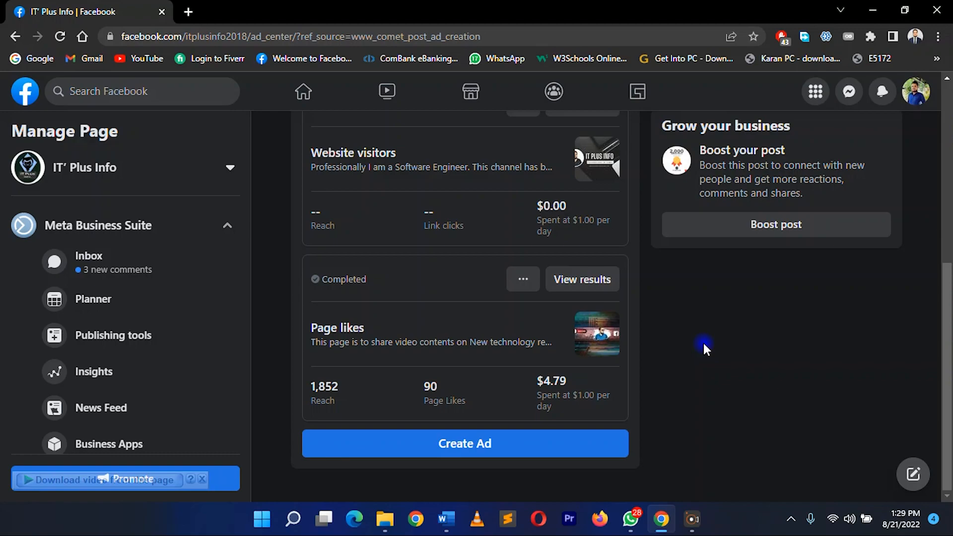
{"action": "scroll", "coordinate": [704, 344], "scroll_direction": "up", "scroll_amount": 7}
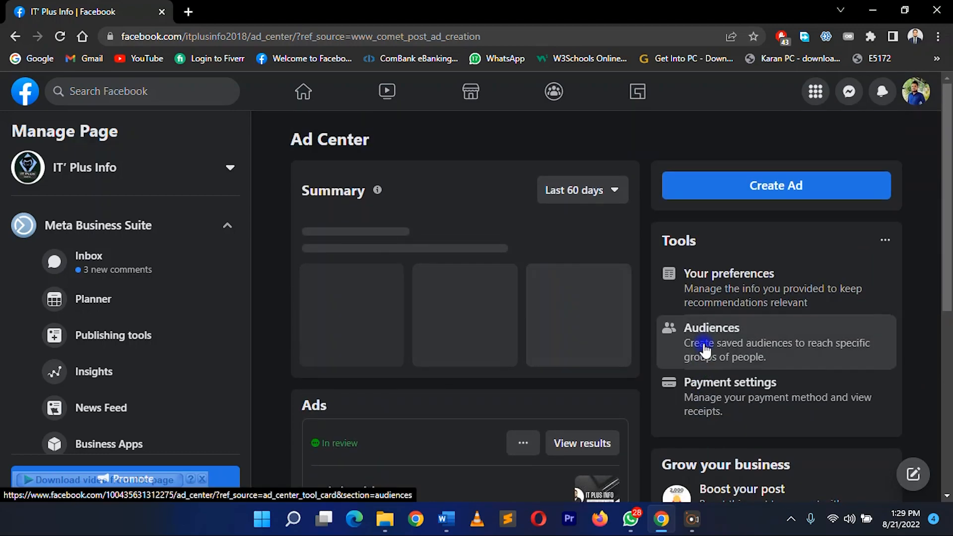